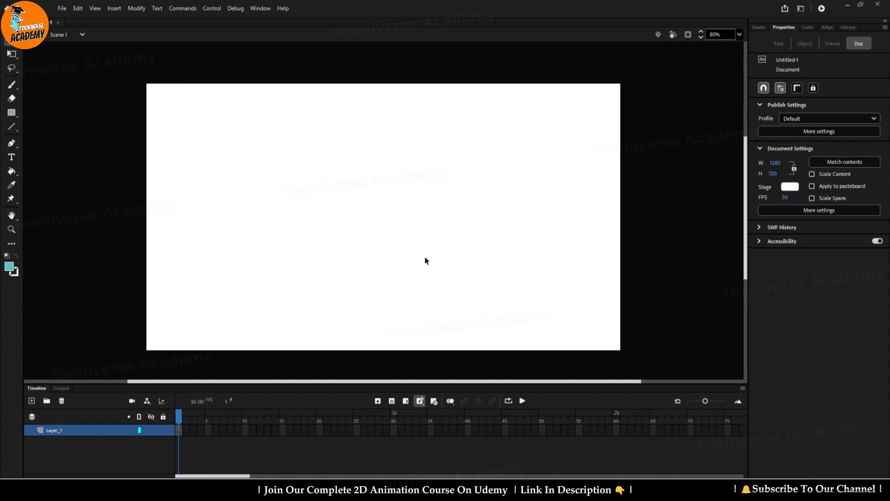
- Draw a teal rectangle about 370 by 296 and a circle about 310 wide beside it on the stage
key(r)
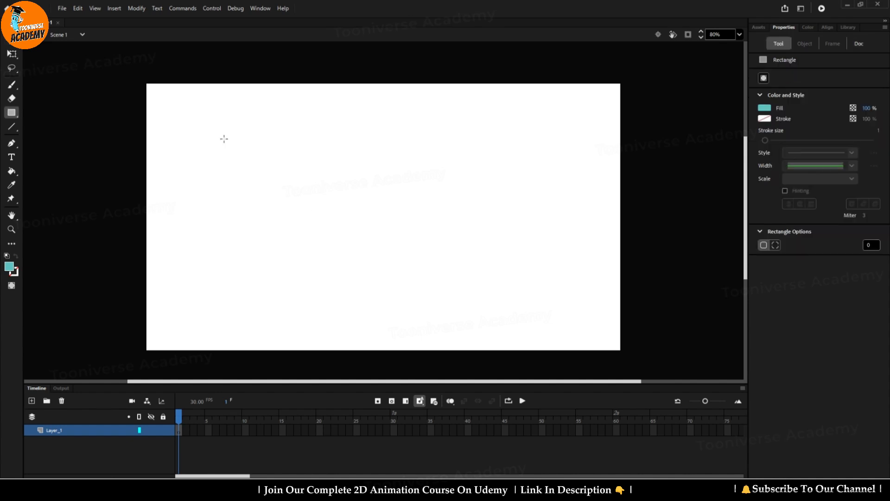
drag(224, 138, 360, 248)
key(o)
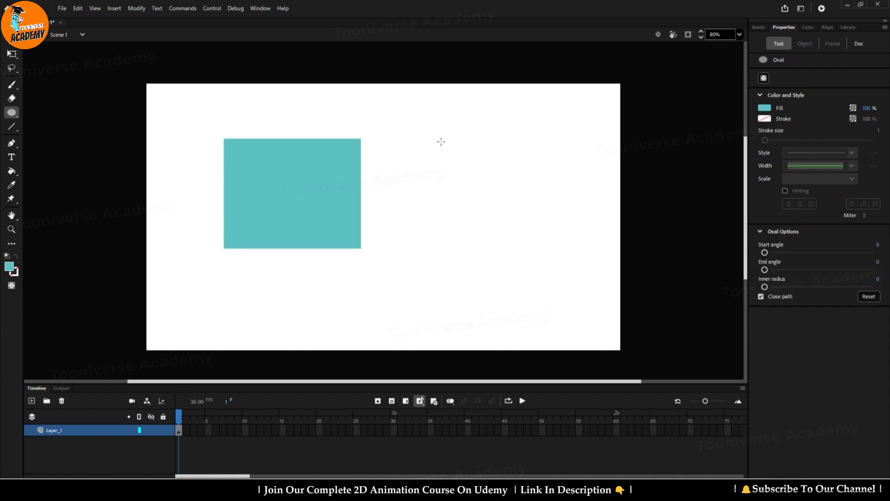
drag(441, 141, 537, 262)
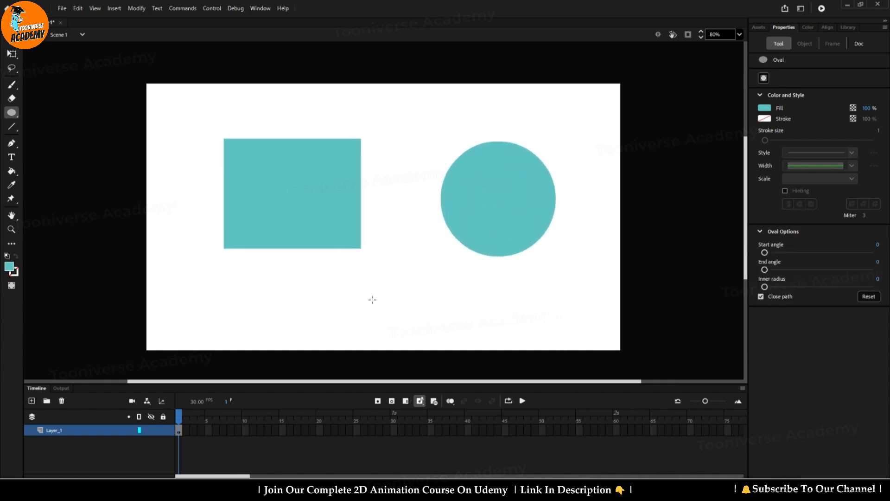
- Select the teal rectangle with the Selection tool and examine its selected fill up close
key(v)
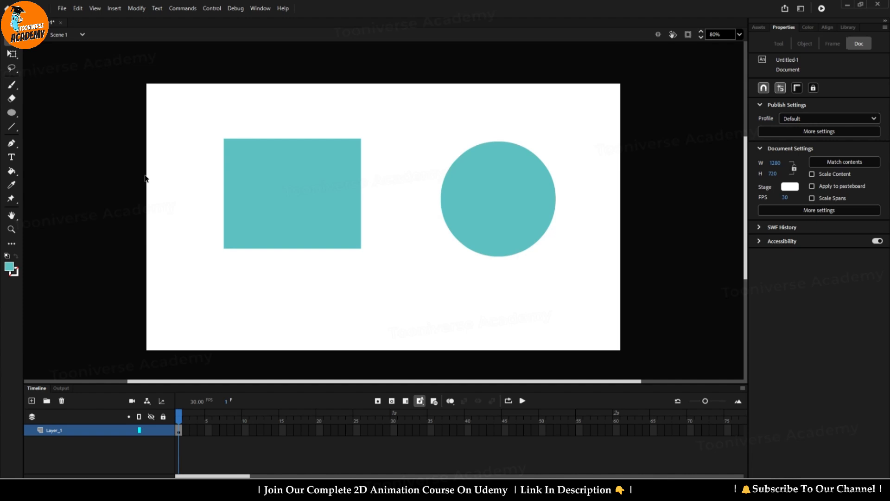
click(286, 181)
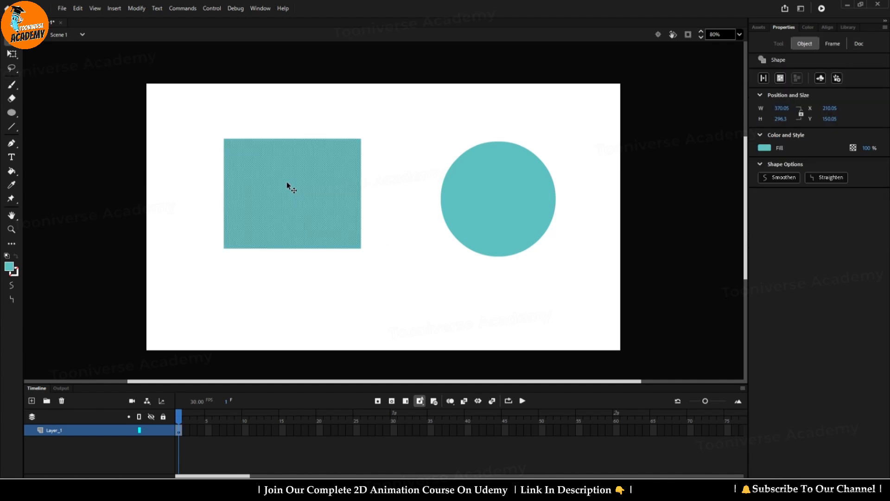
scroll(286, 182, up, 3)
scroll(286, 182, down, 2)
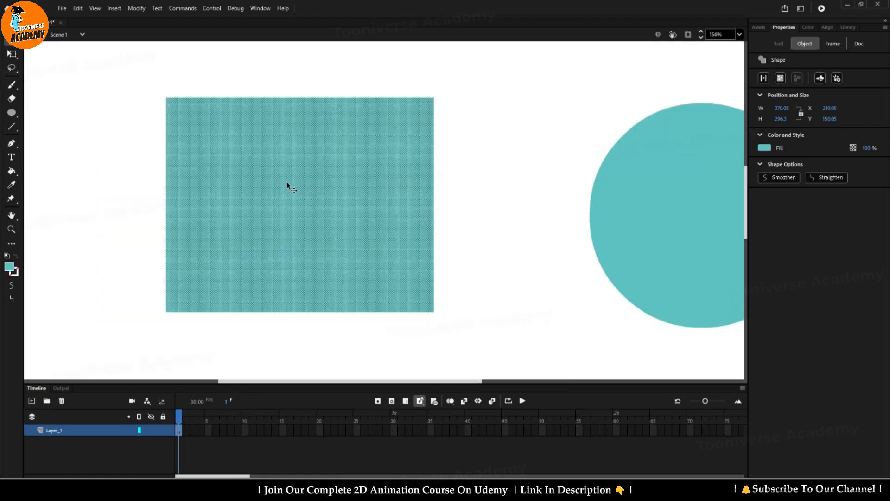
click(469, 178)
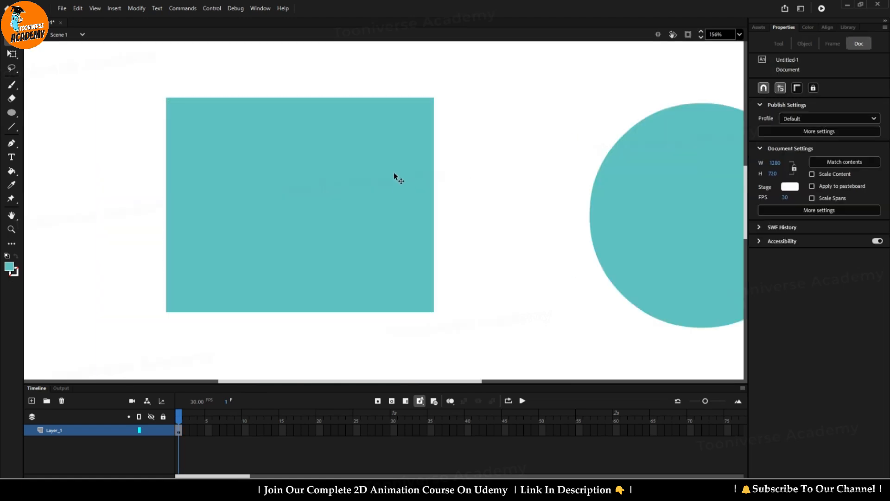
click(305, 185)
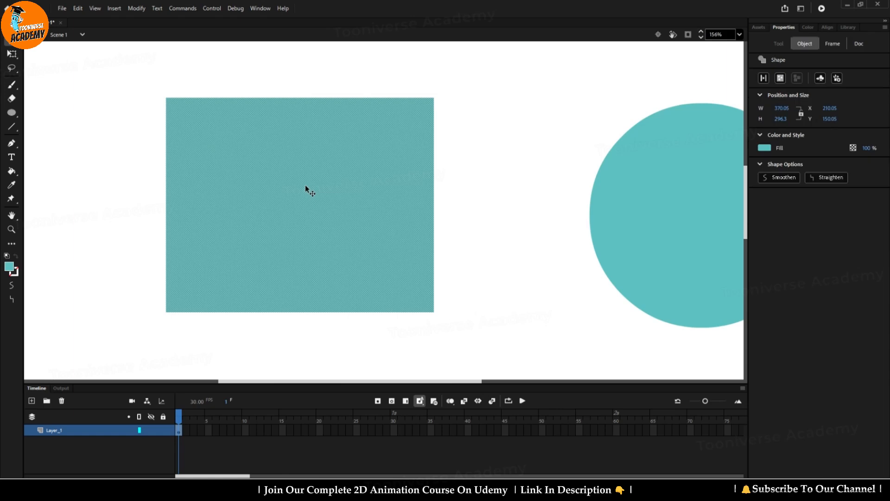
scroll(305, 186, down, 1)
scroll(305, 184, down, 1)
- Select the circle, add the rectangle to the selection, and examine both selected shapes
click(568, 190)
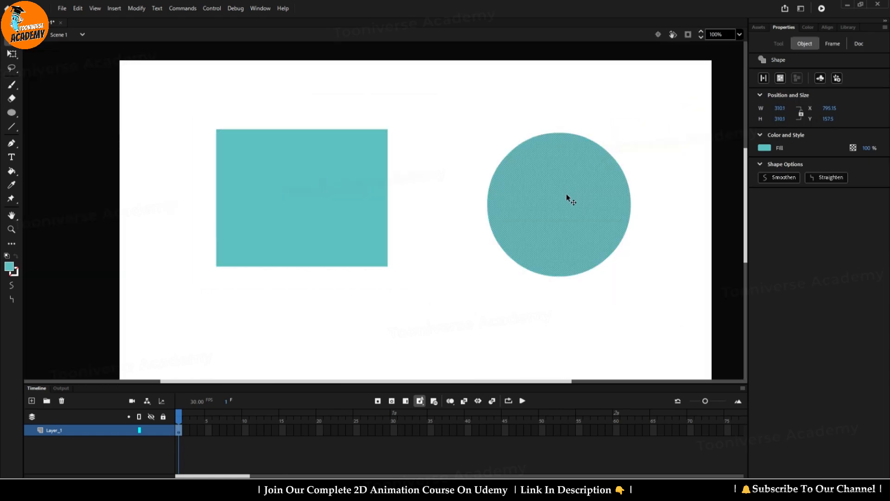
shift+click(325, 199)
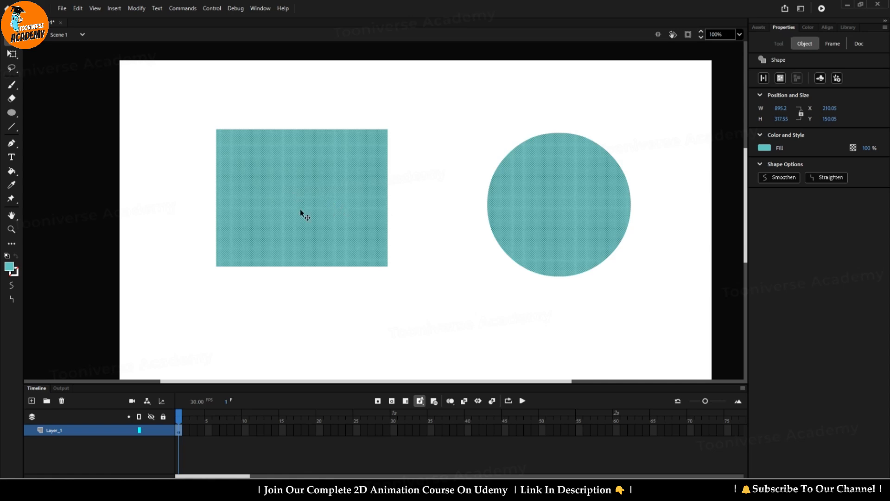
scroll(300, 213, down, 1)
scroll(300, 213, up, 4)
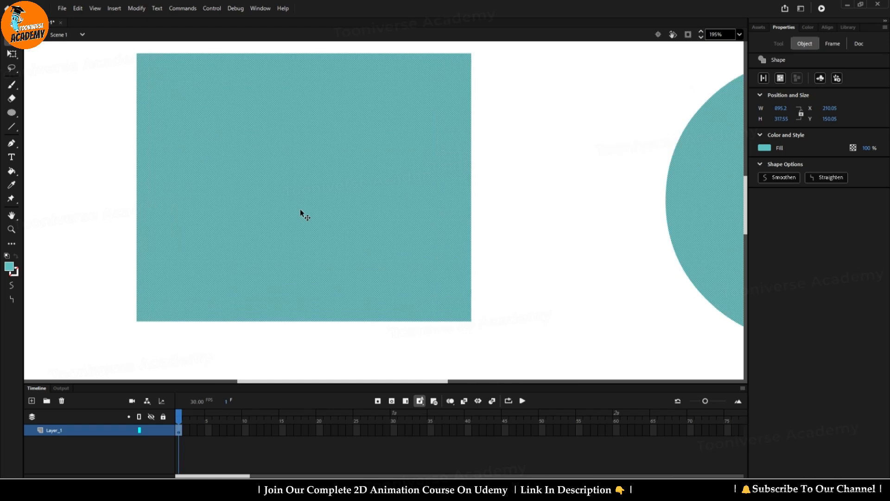
scroll(300, 213, down, 5)
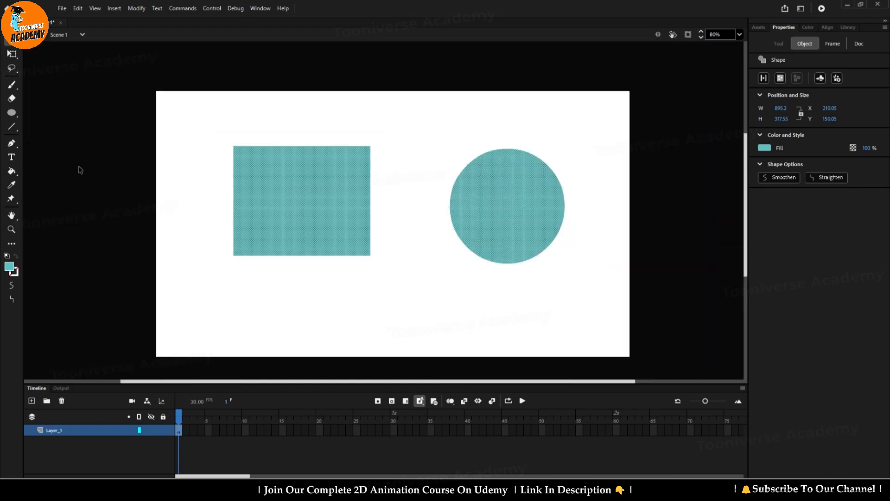
- Select both shapes together with a selection marquee around them and clear the selection
key(o)
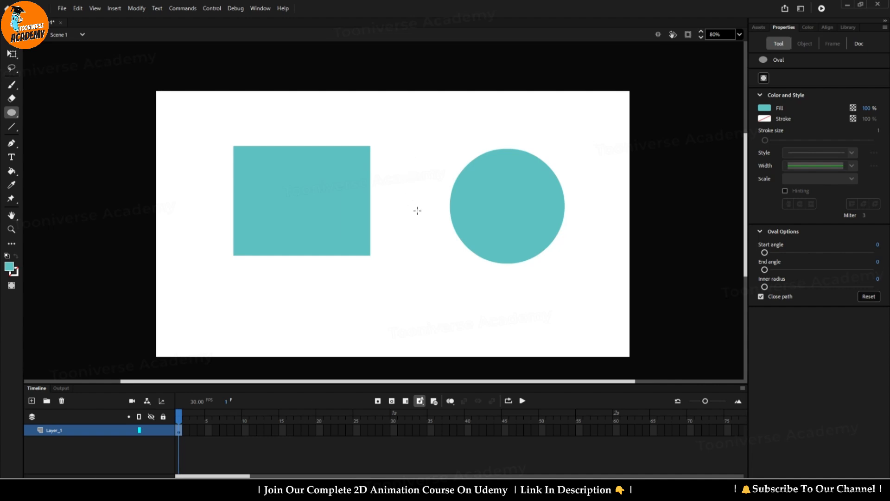
key(v)
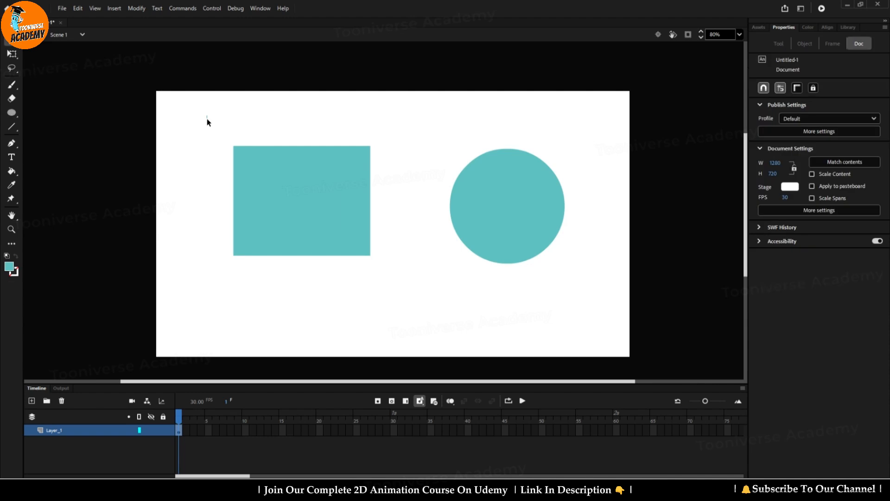
mouse_move(207, 118)
mouse_down()
mouse_move(368, 238)
mouse_move(538, 290)
mouse_move(583, 290)
mouse_up()
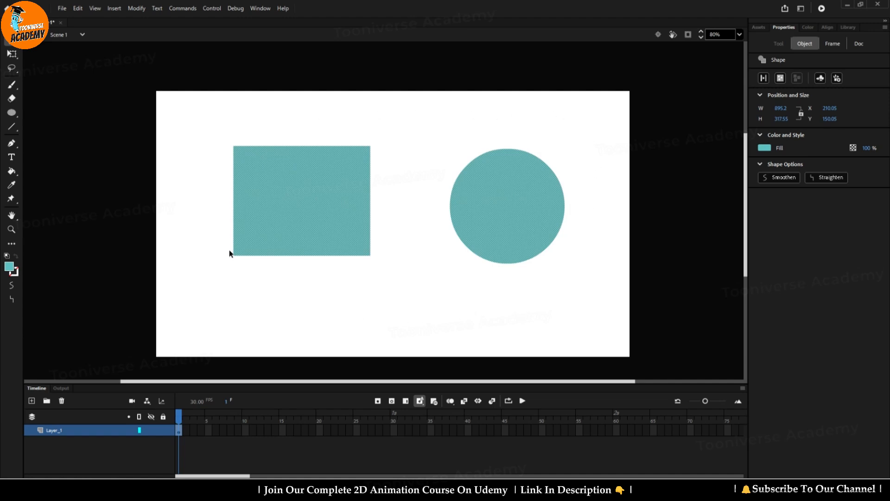
click(250, 292)
- Move the rectangle to about X 26, Y 31 and place the circle below it at about X 61, Y 378
click(300, 190)
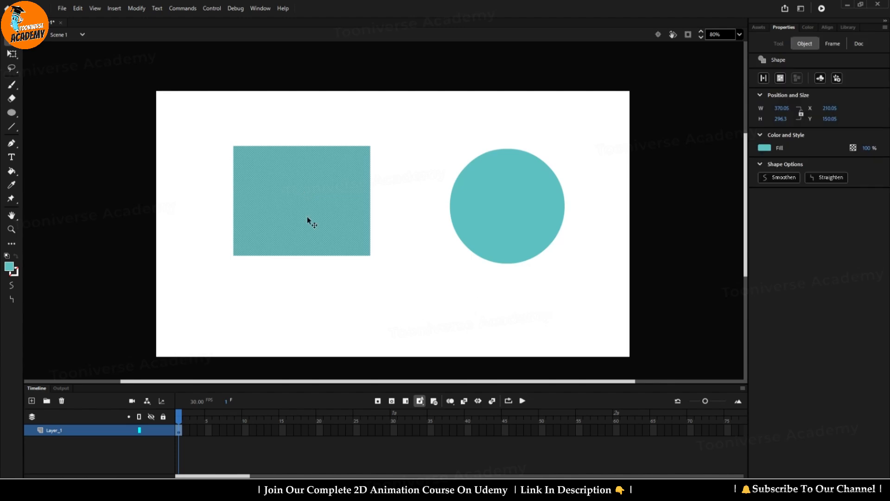
drag(307, 216, 232, 138)
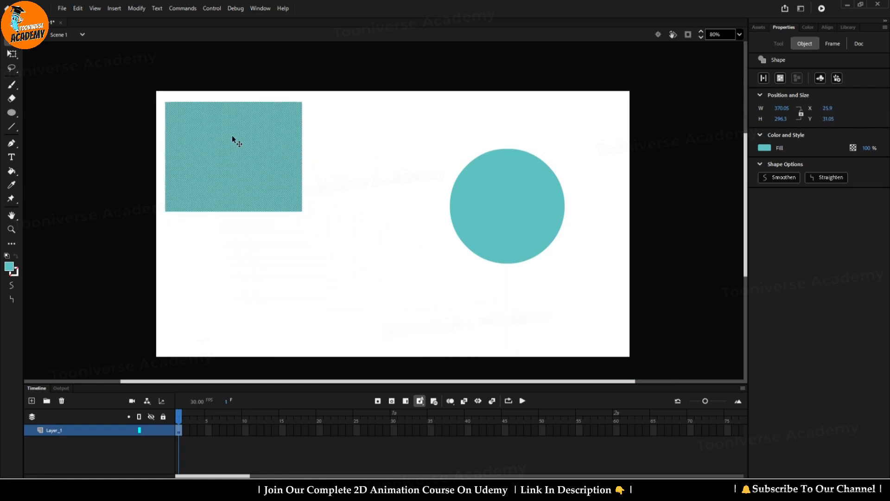
click(519, 216)
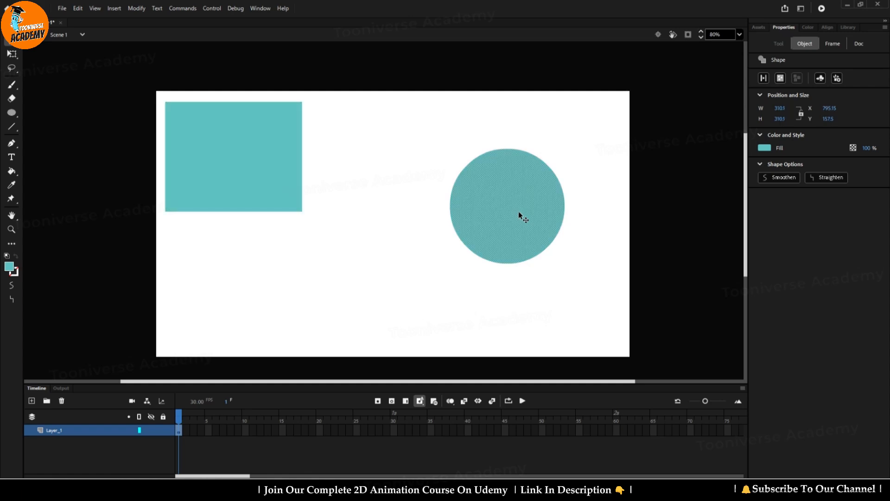
drag(519, 190, 246, 271)
click(304, 270)
- Delete the circle below the rectangle and undo the deletion
click(242, 278)
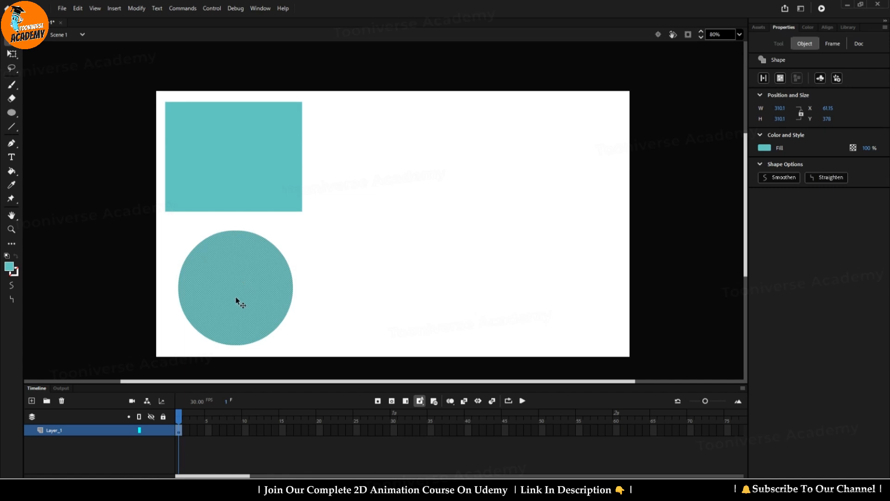
key(Delete)
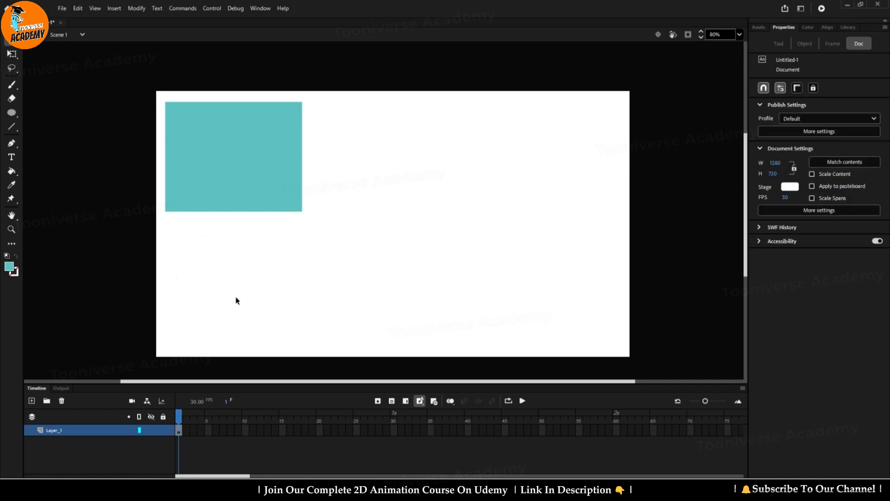
key(ctrl+z)
- Move the rectangle to about X 179, Y 249, place the circle to its right, and clear the selection
drag(237, 300, 457, 232)
drag(219, 179, 274, 259)
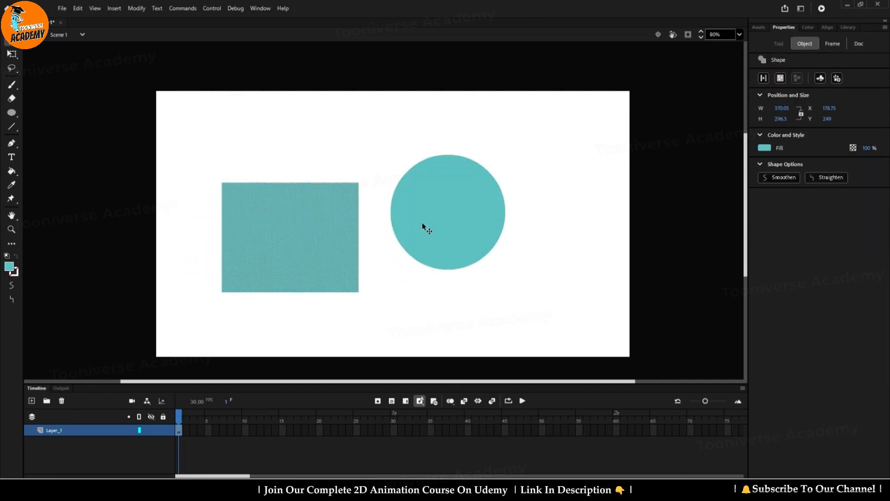
drag(423, 228, 434, 239)
click(401, 334)
- Bend the rectangle's bottom, left, top and right edges outward into curves
key(ctrl+1)
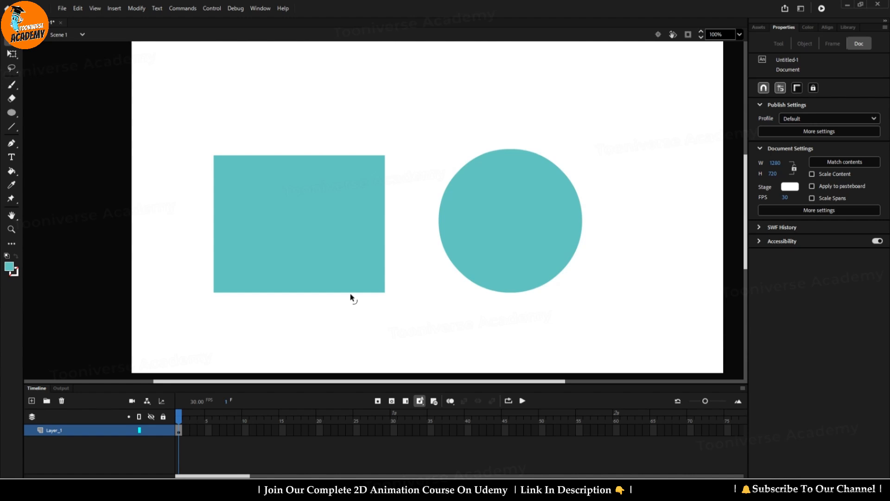
drag(350, 294, 306, 340)
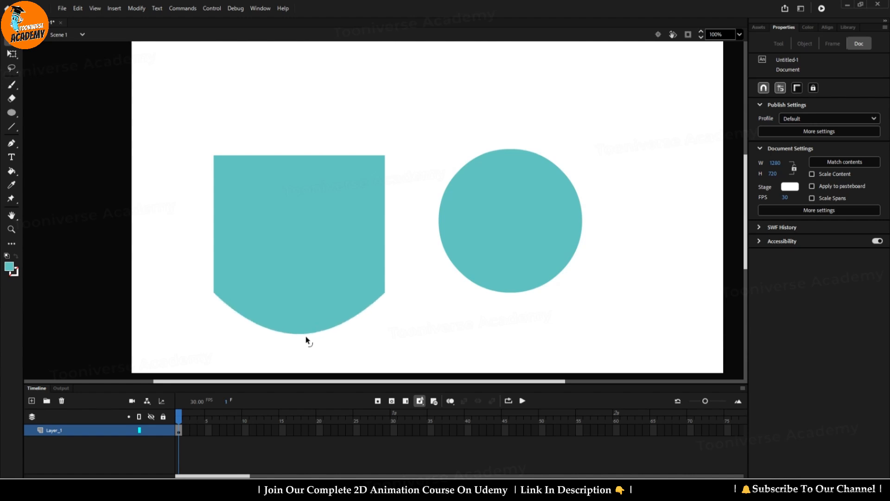
drag(213, 221, 179, 226)
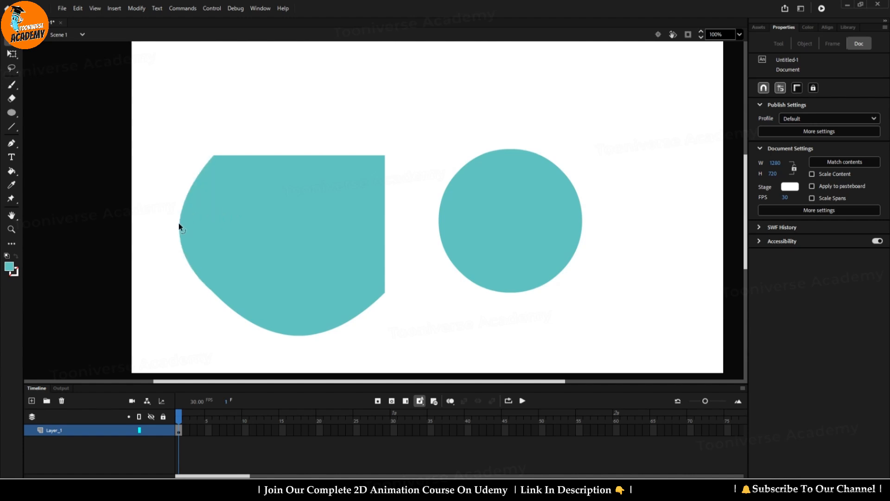
drag(303, 154, 303, 110)
drag(385, 222, 409, 221)
- Pull the circle's outline outward at its bottom, upper right and upper left into an irregular rounded shape
drag(500, 293, 501, 337)
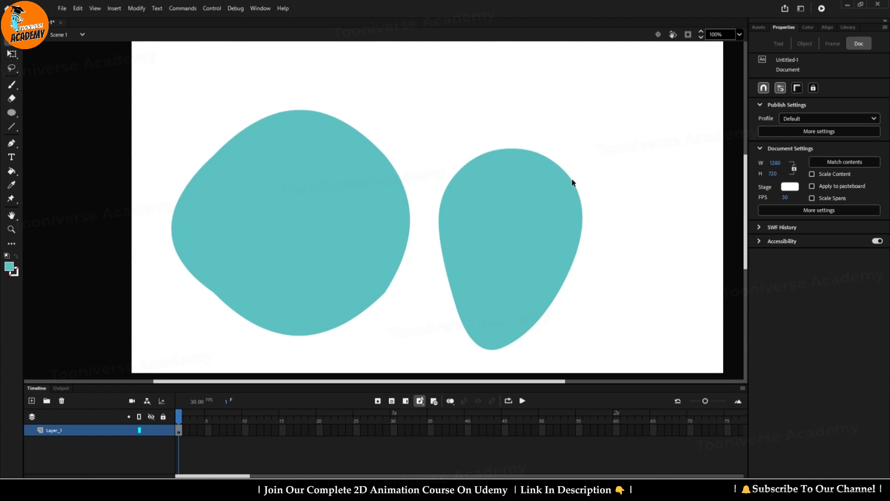
drag(572, 182, 628, 122)
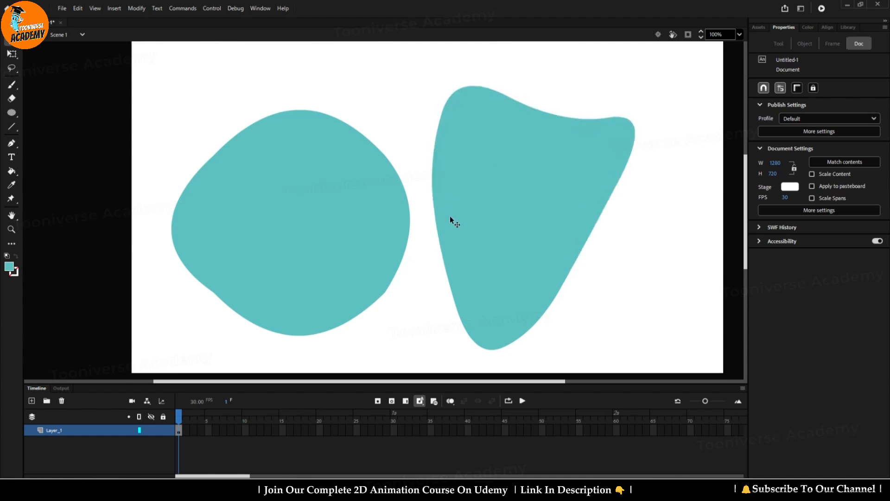
scroll(450, 216, down, 1)
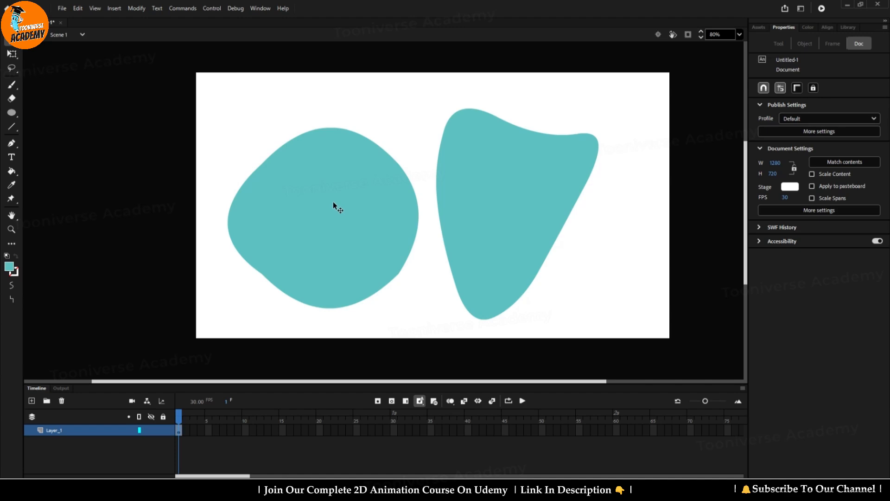
click(332, 201)
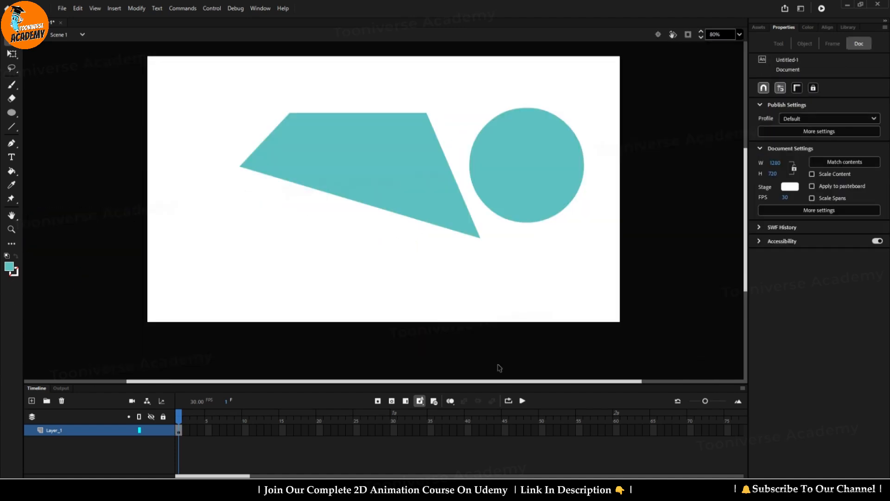
- Group the four-sided shape, move the group to about X 90, Y 279, and clear the selection
click(405, 171)
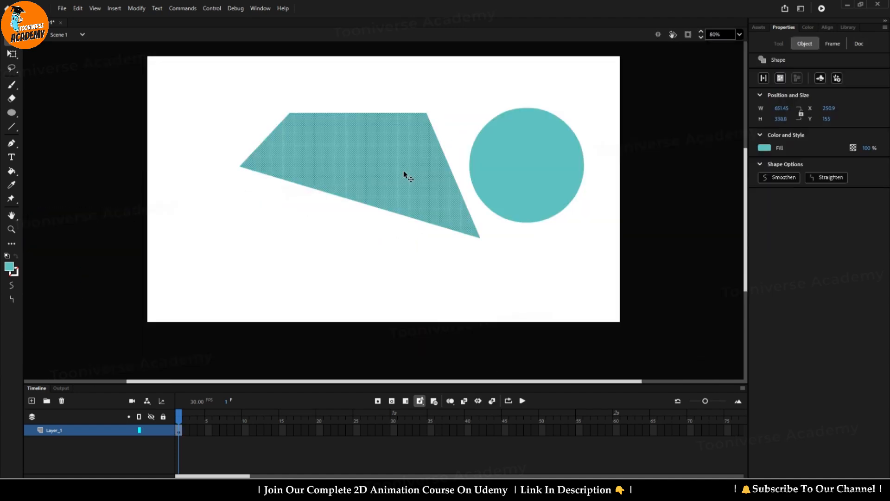
key(ctrl+g)
drag(402, 171, 353, 218)
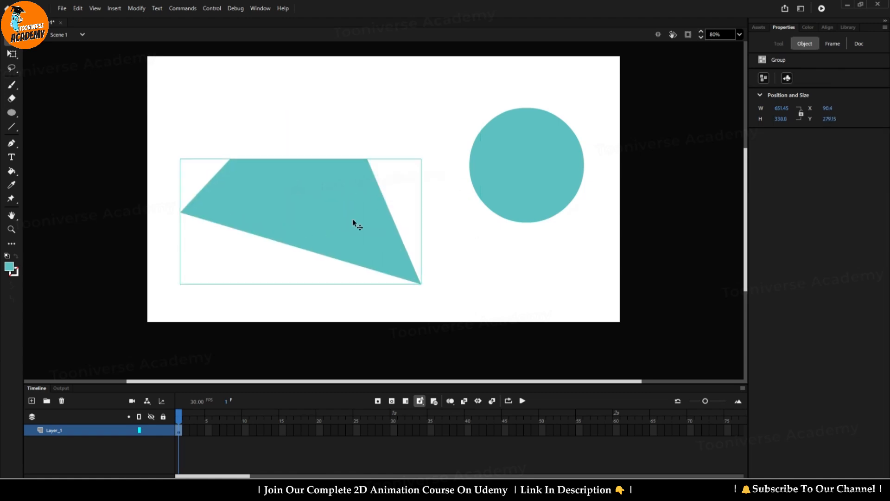
click(344, 82)
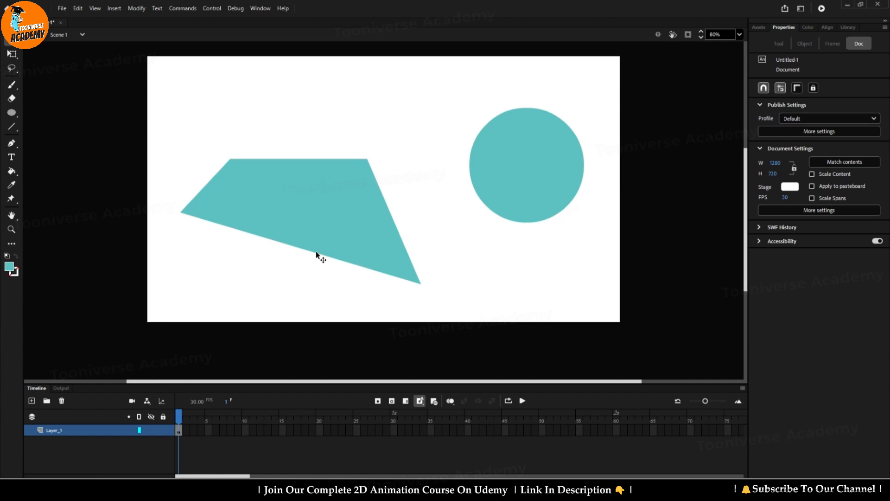
- Enter the group, bend the shape's lower and right edges outward into curves, and return to Scene 1
double_click(303, 197)
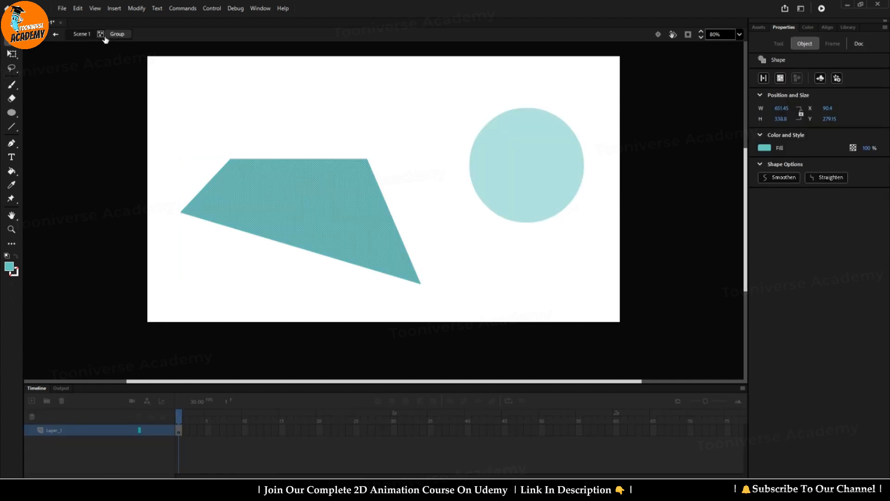
click(303, 127)
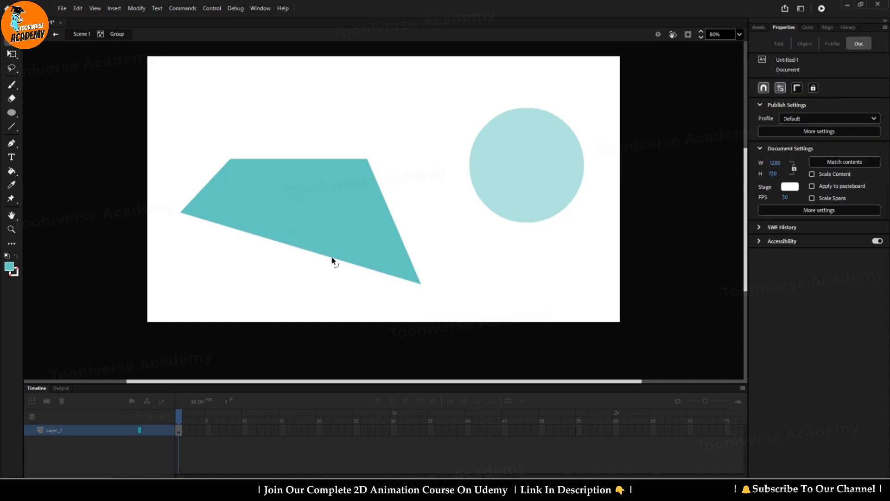
drag(332, 258, 340, 286)
drag(384, 200, 424, 189)
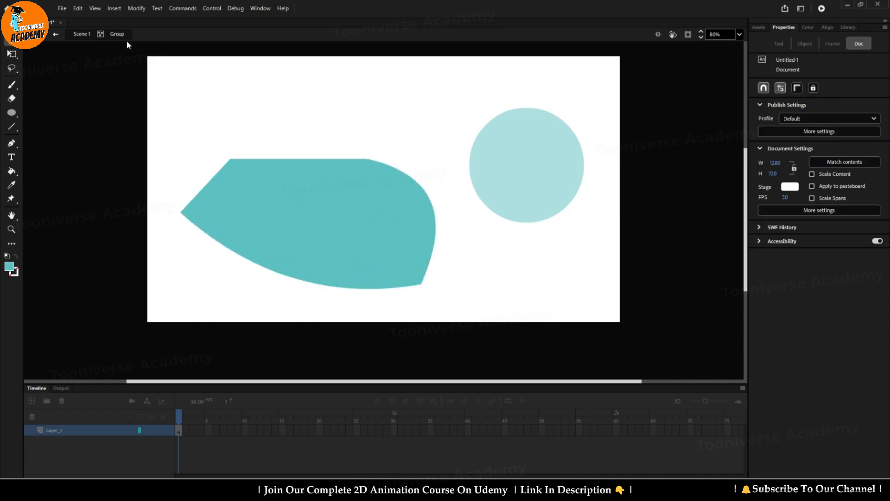
click(82, 34)
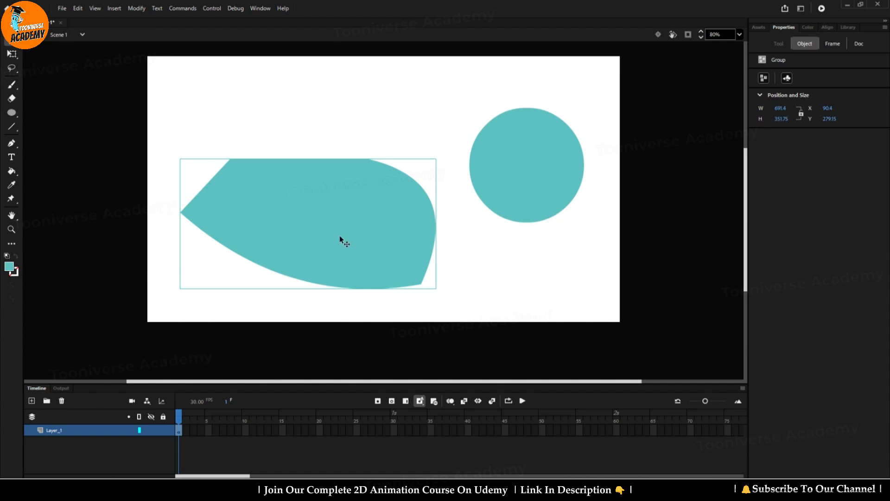
- Delete the grouped shape and the circle from the stage
click(514, 170)
key(ctrl+a)
key(Delete)
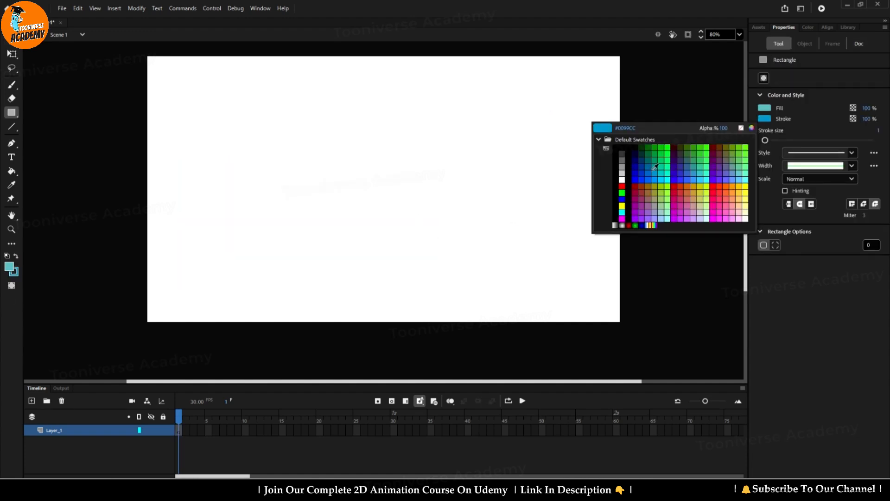
- Draw a teal rectangle about 594 by 355 with a black stroke in the middle of the stage
click(655, 166)
mouse_move(260, 127)
mouse_down()
mouse_move(432, 207)
mouse_move(480, 259)
mouse_up()
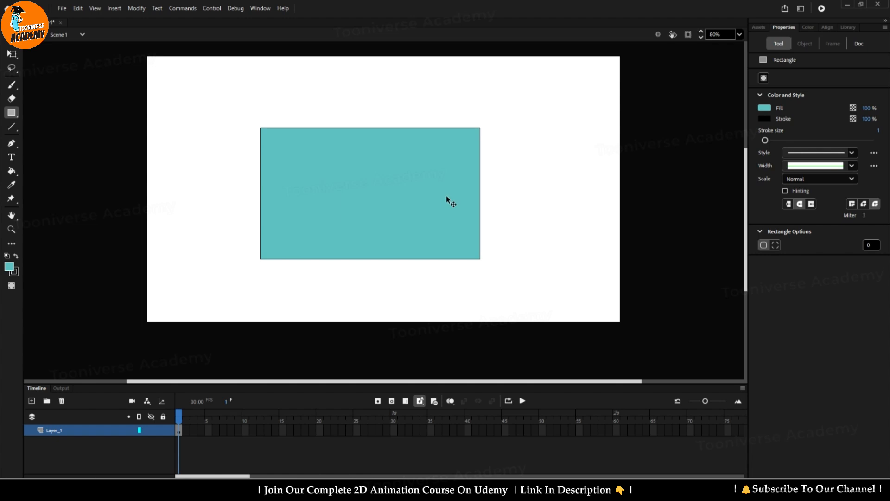
- Move only the rectangle's fill away from its outline, undo the move, and clear the selection
key(v)
click(377, 199)
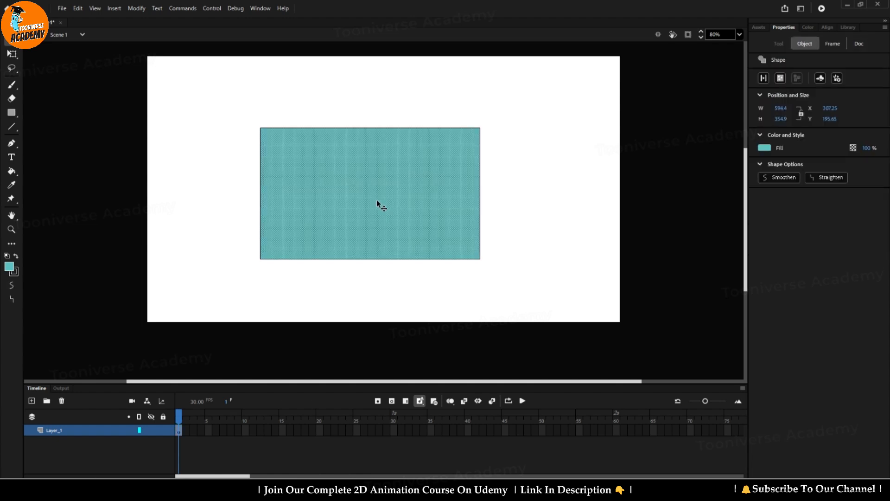
drag(377, 200, 568, 202)
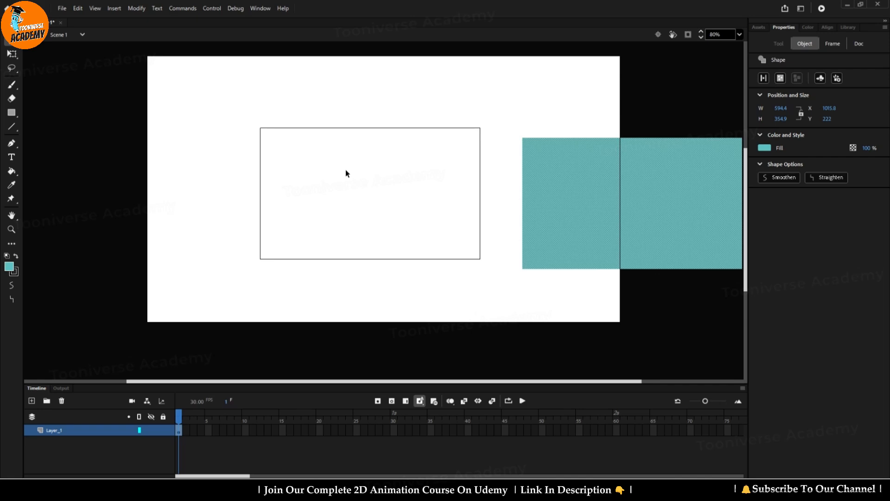
key(ctrl+z)
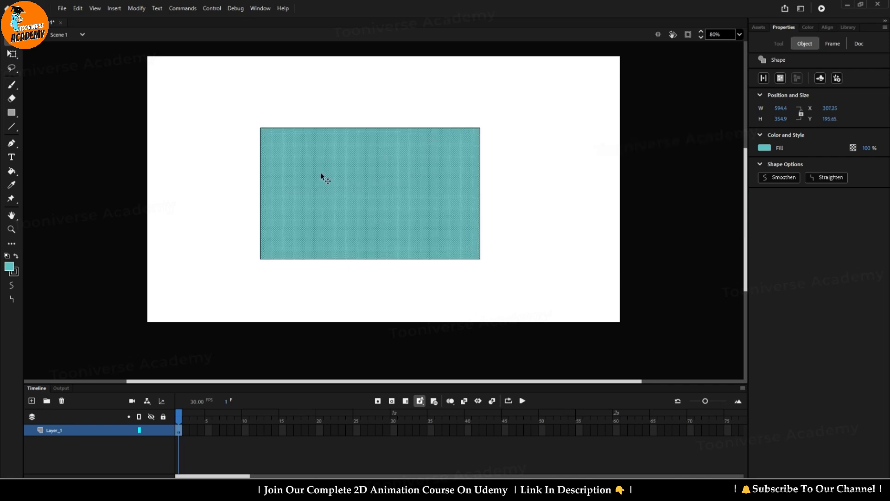
click(552, 190)
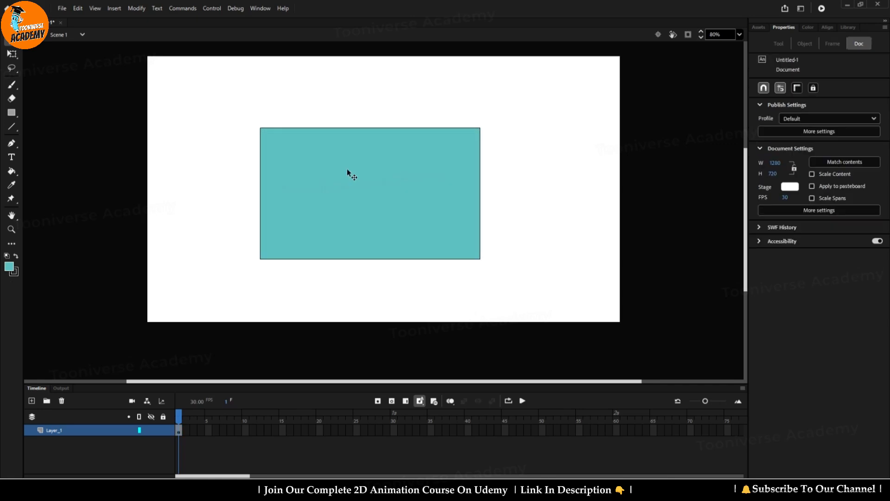
- Select the rectangle's fill together with its stroke, move both to about X 365, Y 172, and clear the selection
double_click(346, 169)
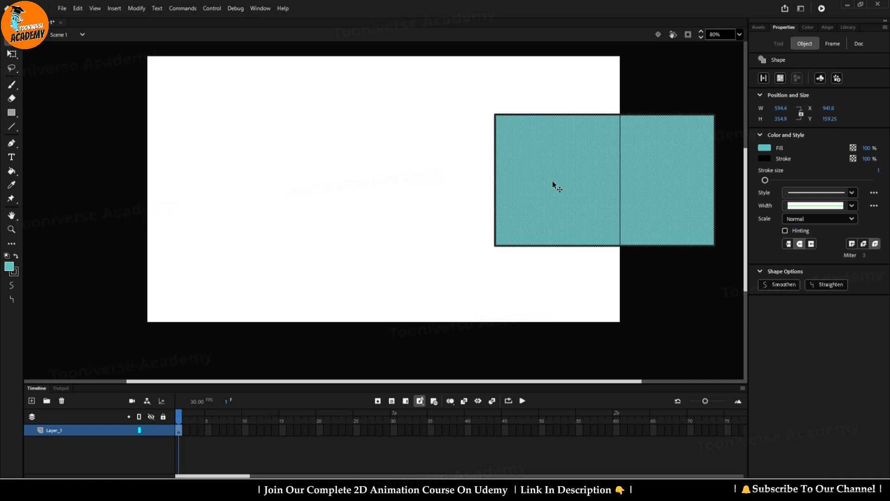
drag(555, 185, 462, 247)
key(ctrl+z)
click(525, 143)
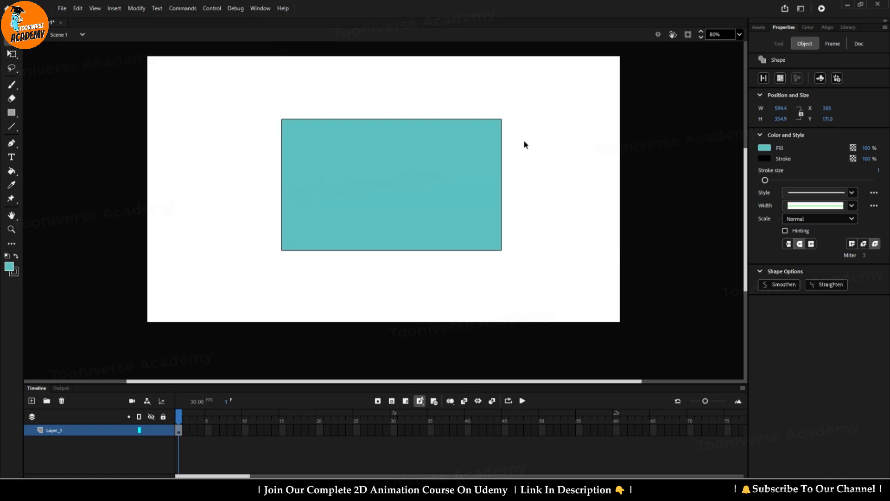
- Select the rectangle's top stroke segment alone, select its entire outline, and clear the selection
click(305, 120)
key(ctrl+equal)
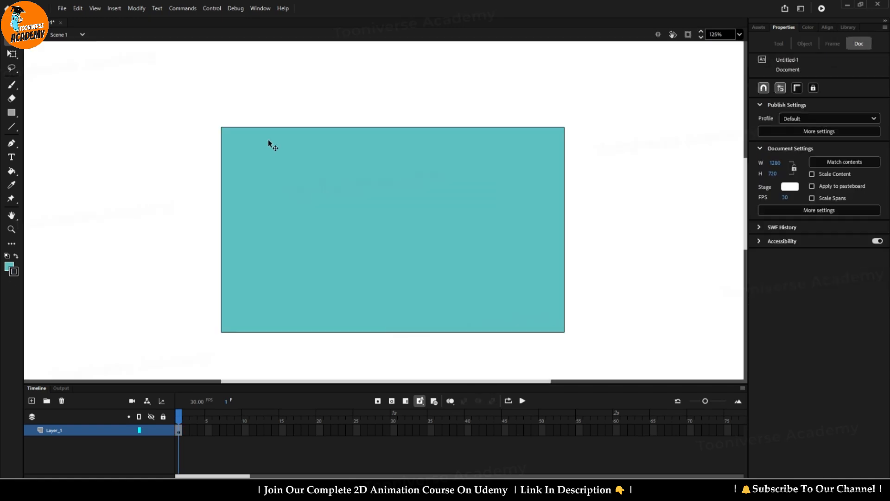
click(282, 128)
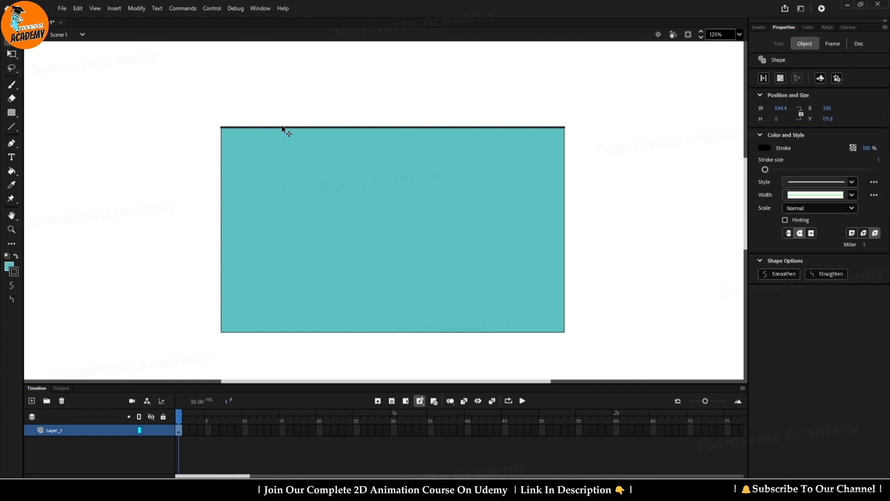
double_click(221, 183)
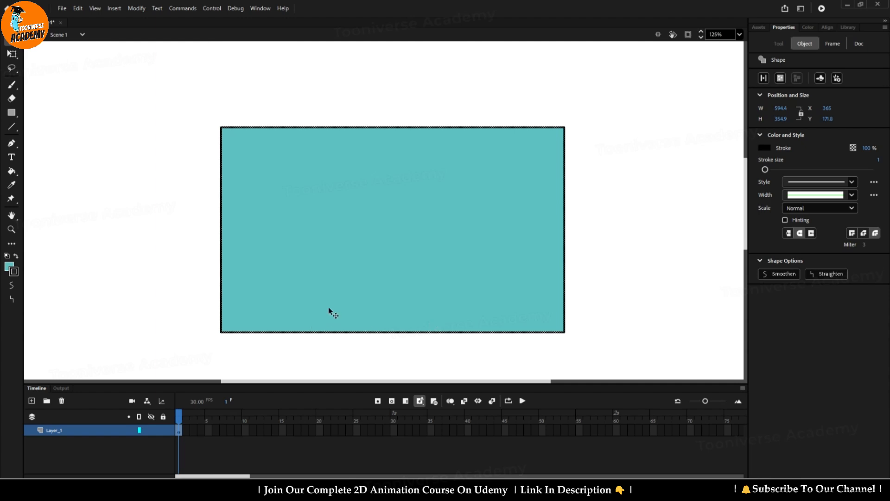
key(ctrl+1)
click(596, 196)
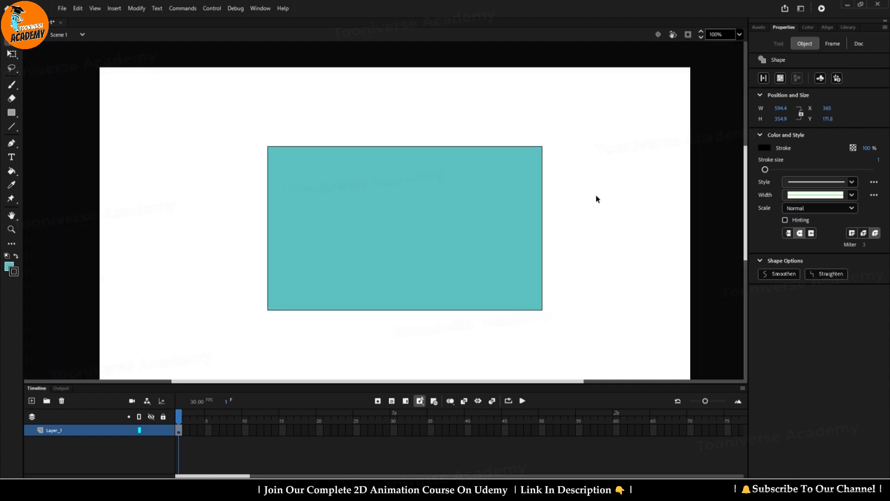
- Select the rectangle's entire outline once more, clear it, and select the fill and stroke together
double_click(302, 146)
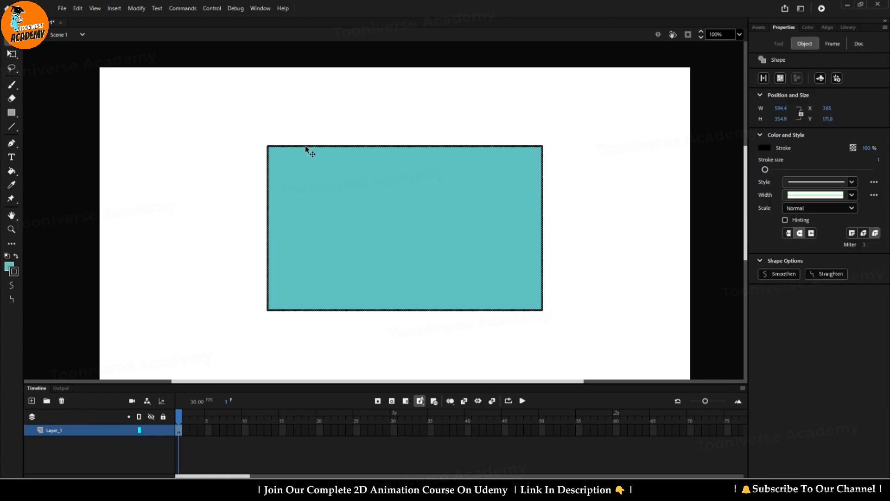
click(588, 151)
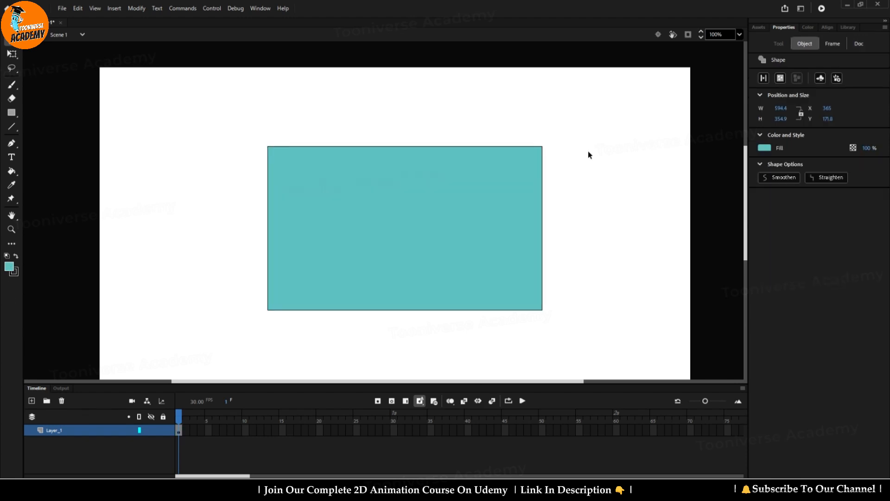
double_click(391, 216)
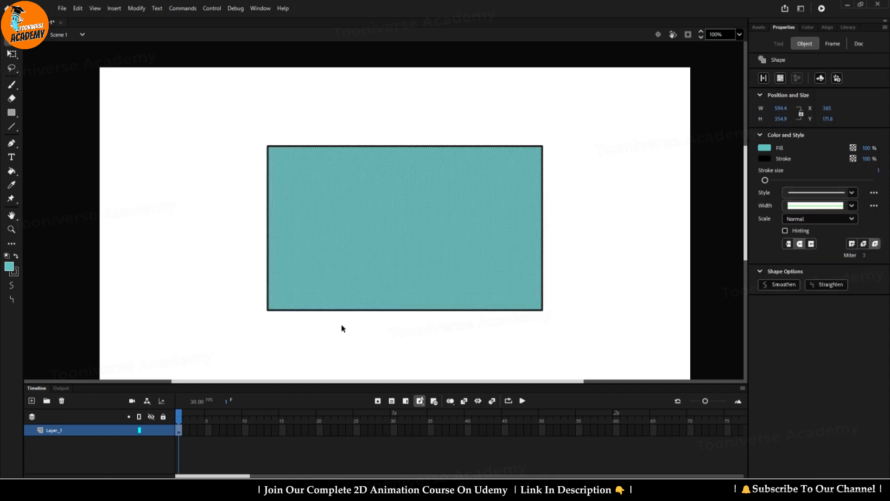